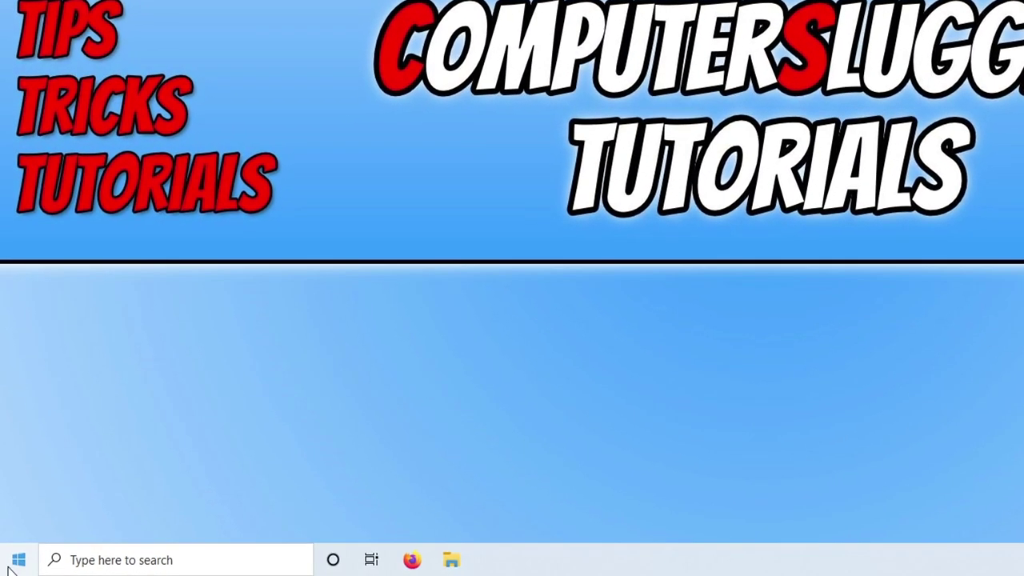
- Find the Microsoft Store with a Windows search for "store" and open it
{"action": "left_click", "coordinate": [11, 569]}
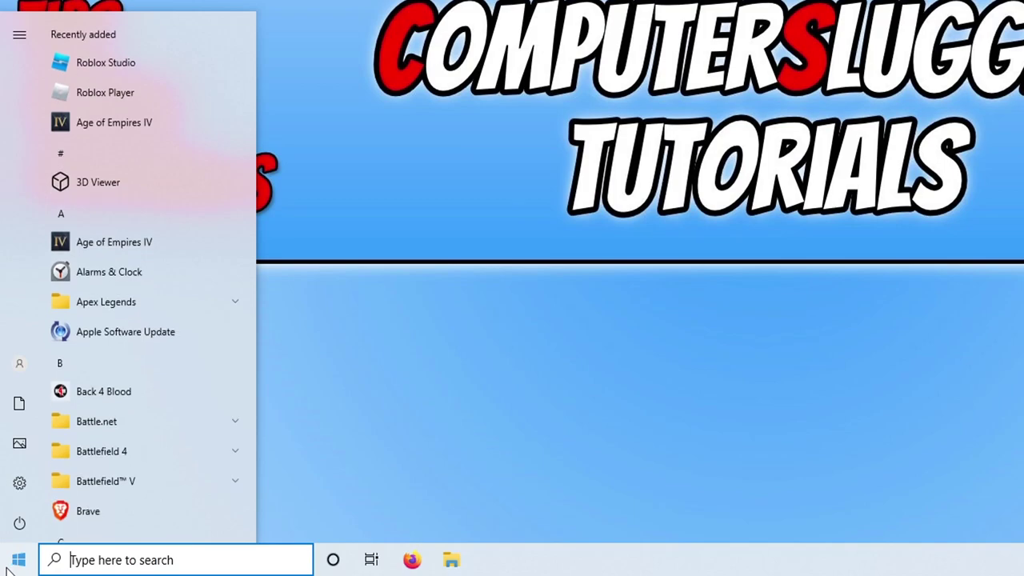
{"action": "type", "text": "stor"}
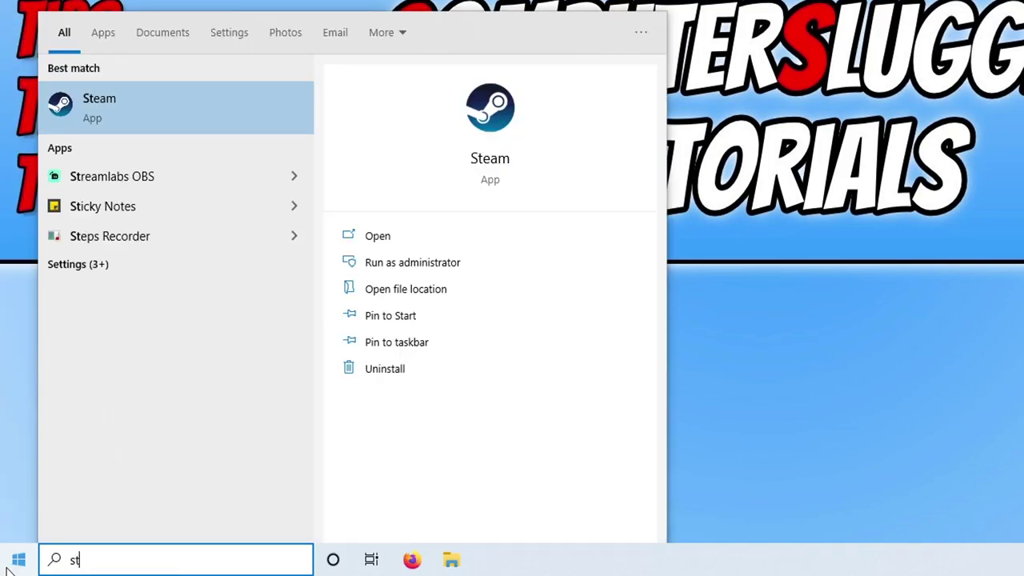
{"action": "type", "text": "e"}
{"action": "key", "text": "Return"}
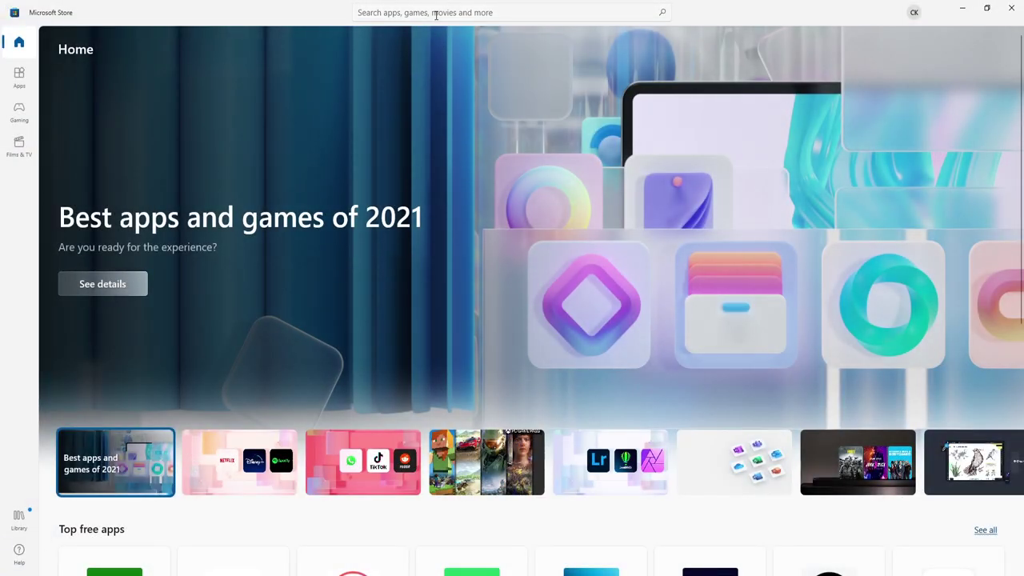
- Search the store for "roblox", view the Roblox game's page, and close the store
{"action": "left_click", "coordinate": [436, 14]}
{"action": "type", "text": "roblox"}
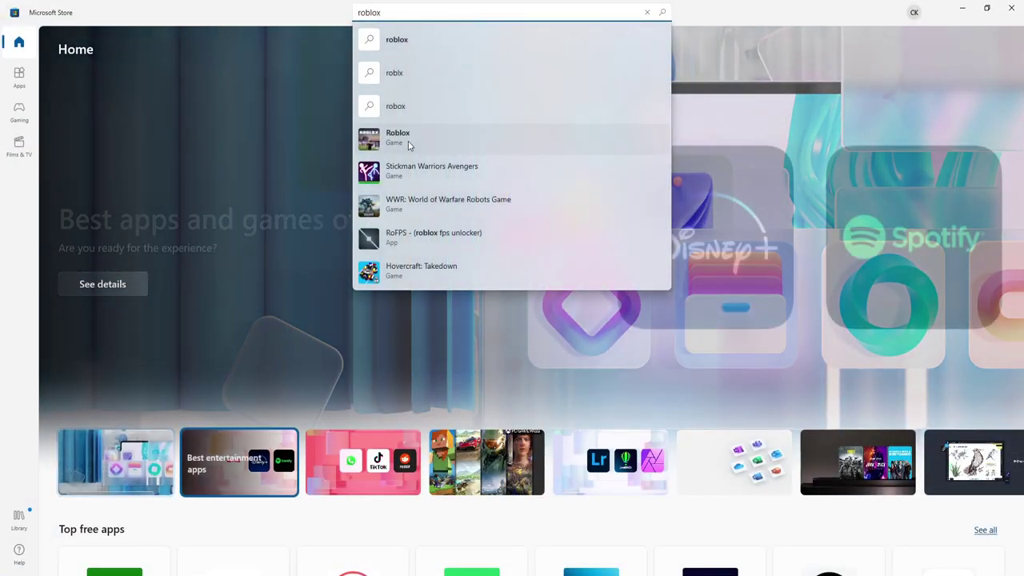
{"action": "left_click", "coordinate": [409, 139]}
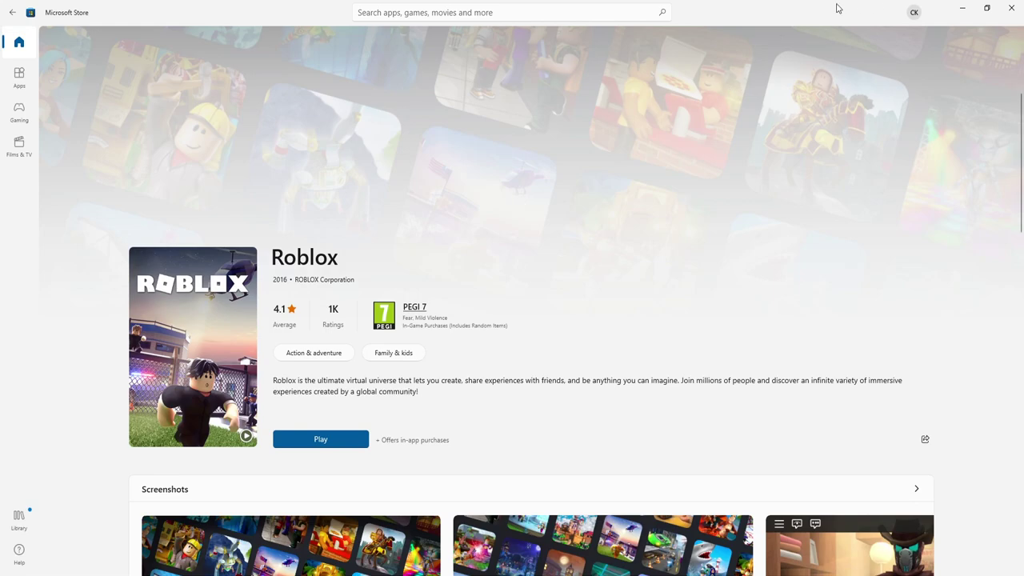
{"action": "left_click", "coordinate": [1012, 7]}
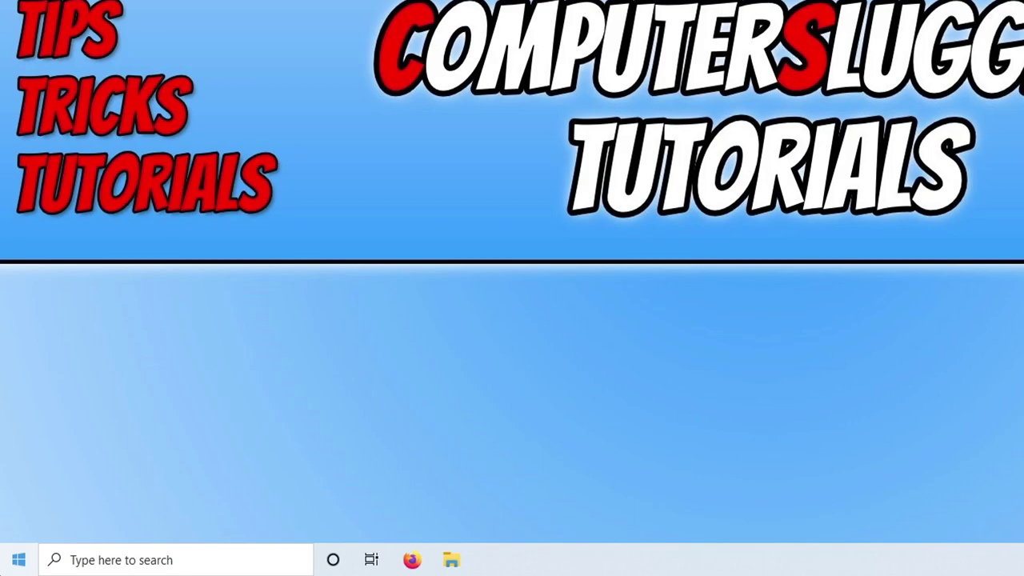
- Find Roblox in the Apps & features settings by searching for "roblox" and open its advanced options
{"action": "right_click", "coordinate": [12, 570]}
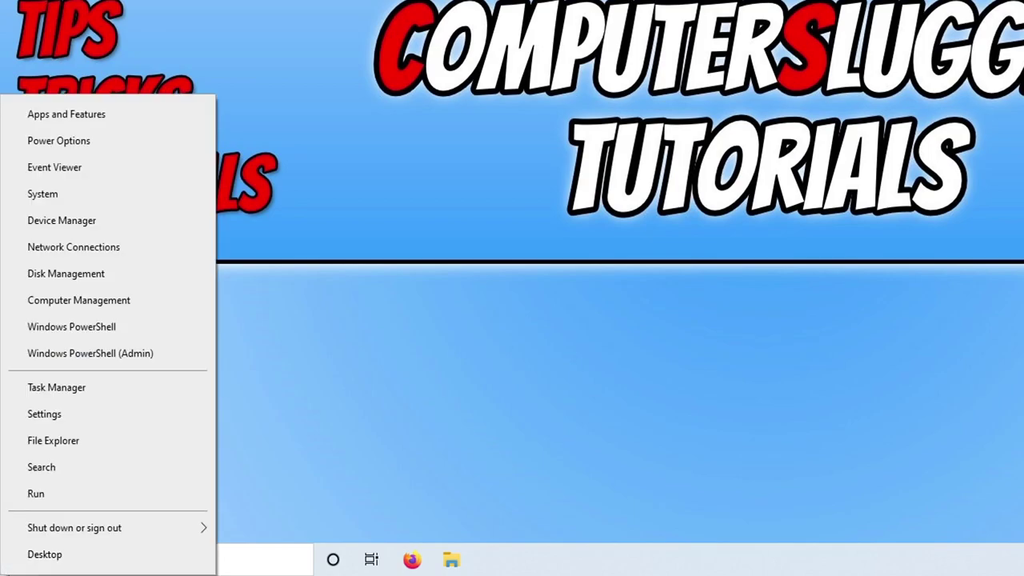
{"action": "left_click", "coordinate": [104, 121]}
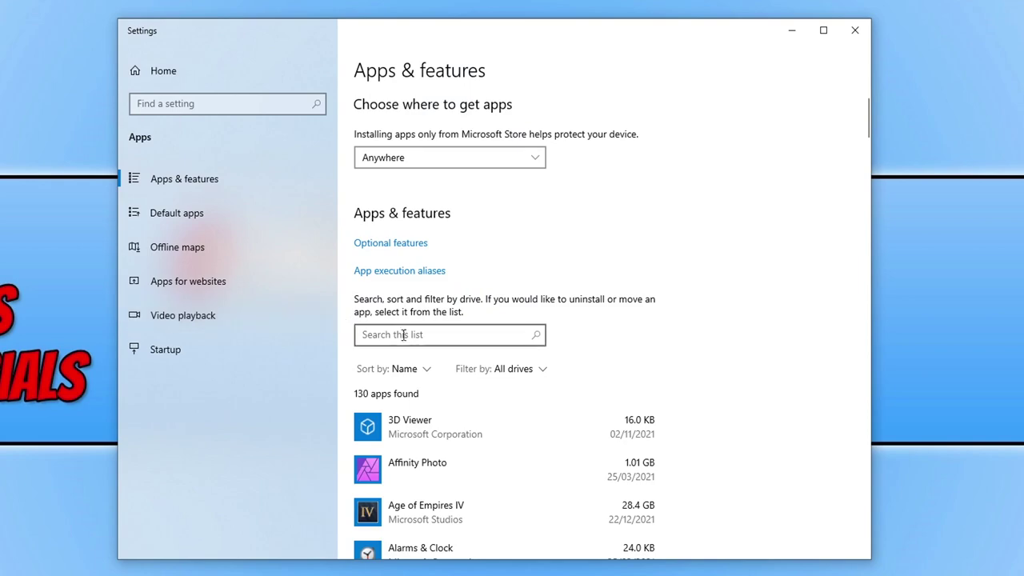
{"action": "left_click", "coordinate": [408, 341]}
{"action": "type", "text": "roblox"}
{"action": "left_click", "coordinate": [596, 436]}
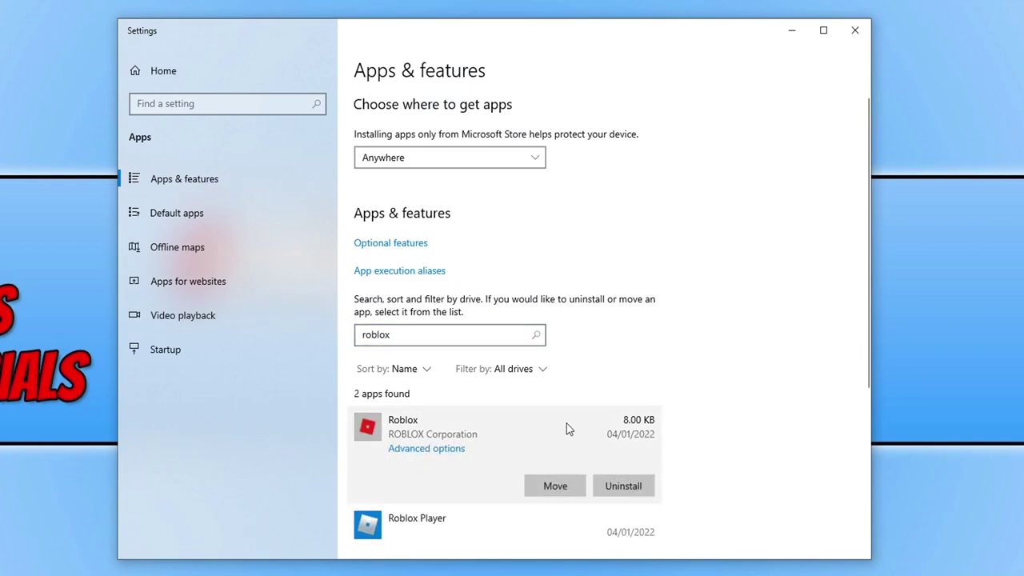
{"action": "left_click", "coordinate": [450, 453]}
- Reset the Roblox app, including its data, and close the Settings window
{"action": "scroll", "coordinate": [450, 342], "scroll_direction": "down", "scroll_amount": 5}
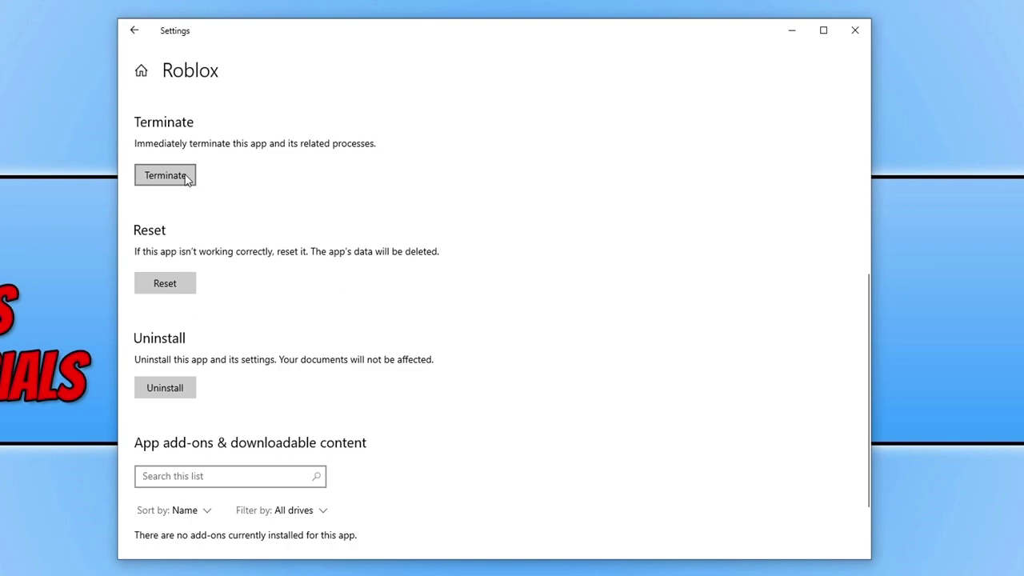
{"action": "left_click", "coordinate": [176, 285]}
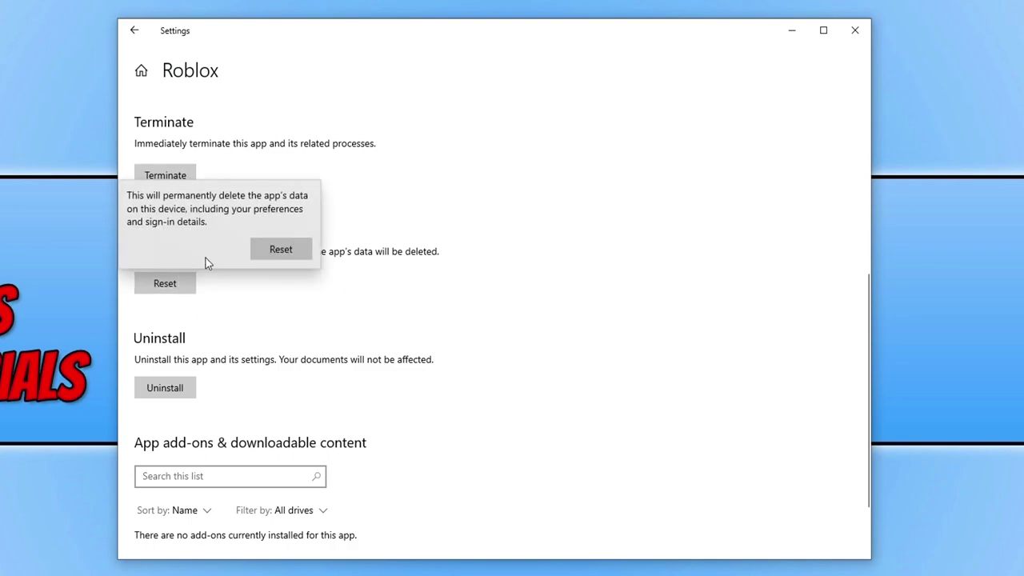
{"action": "left_click", "coordinate": [280, 250]}
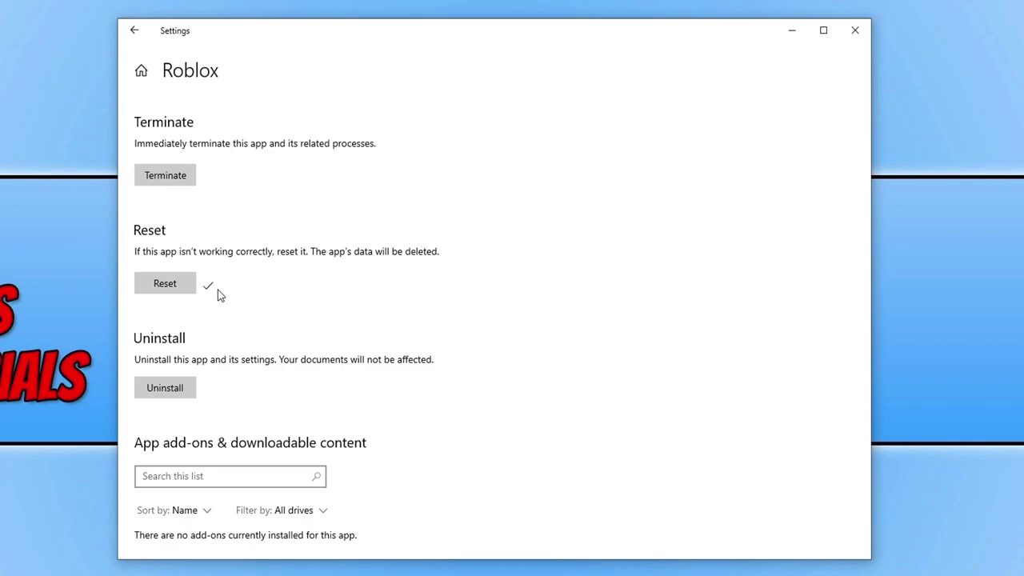
{"action": "left_click", "coordinate": [863, 35]}
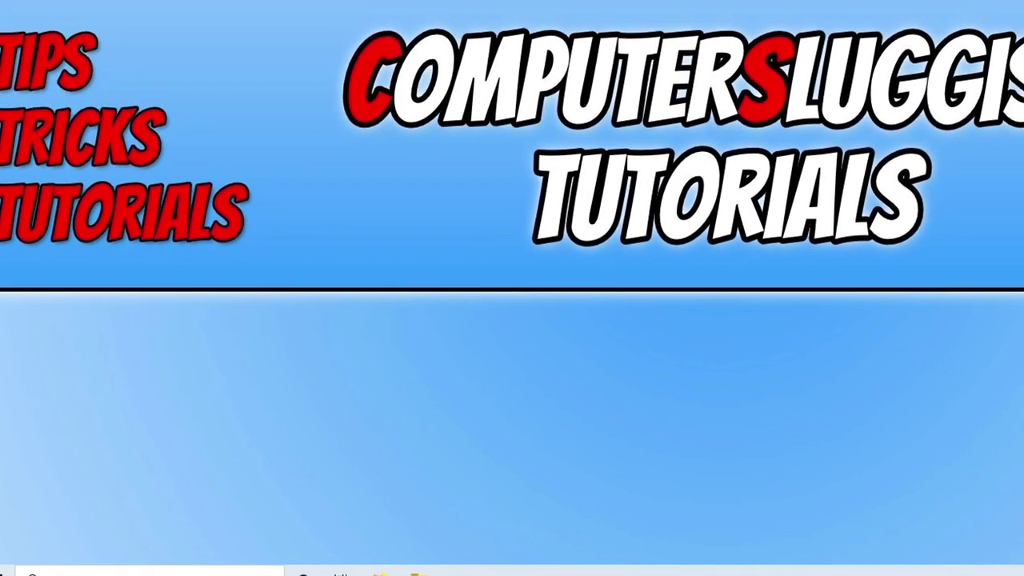
- Find Internet Options with a Windows search for "internet options" and open it
{"action": "left_click", "coordinate": [18, 559]}
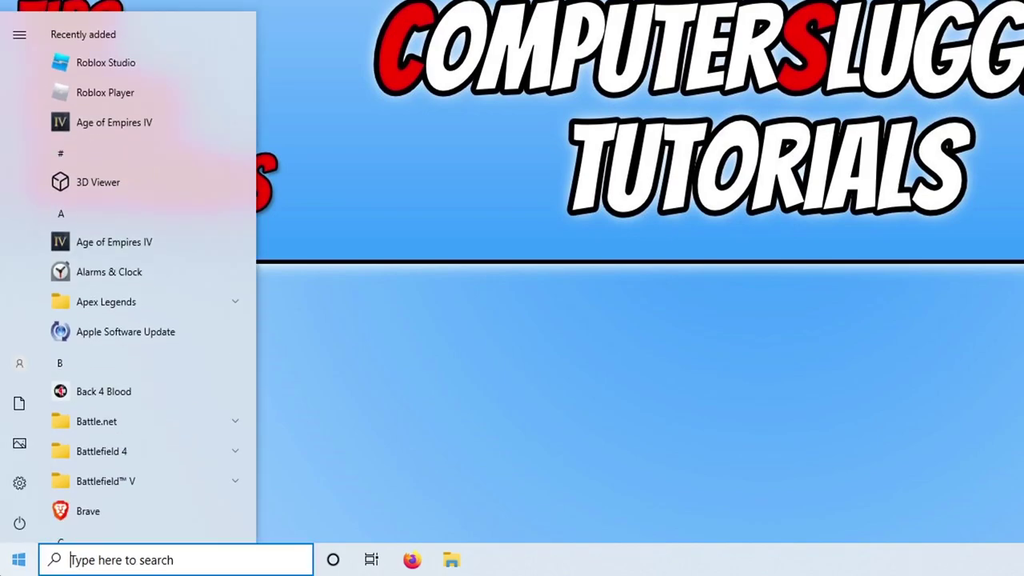
{"action": "type", "text": "internet options"}
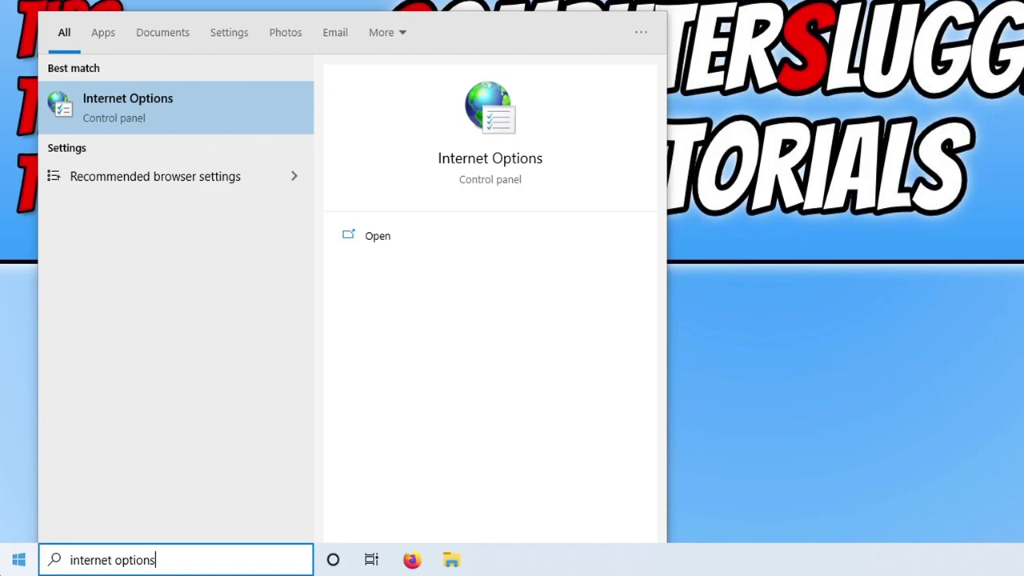
{"action": "left_click", "coordinate": [154, 104]}
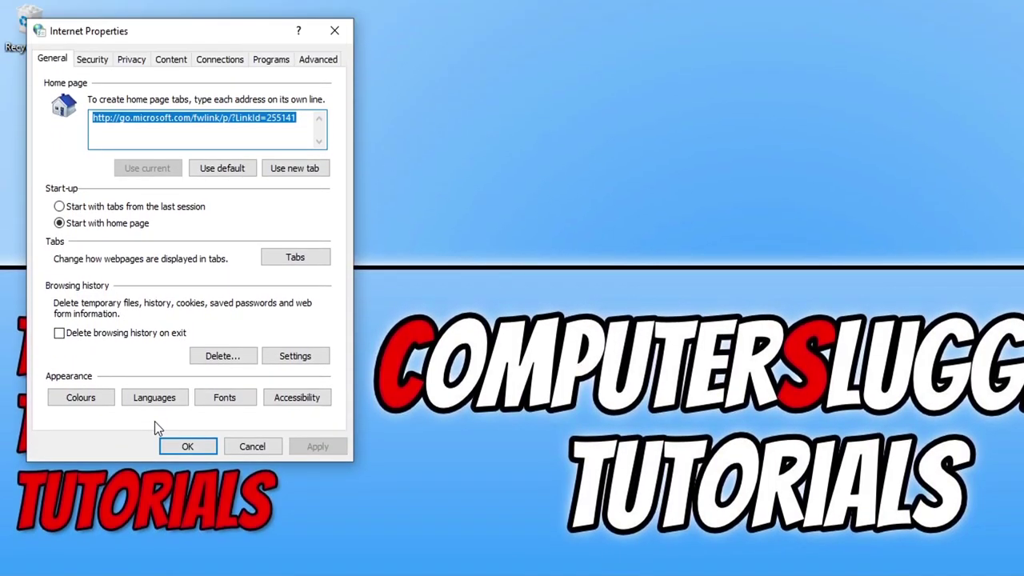
- Reset all Internet Explorer settings to their default condition, leaving Delete personal settings off
{"action": "left_click", "coordinate": [324, 64]}
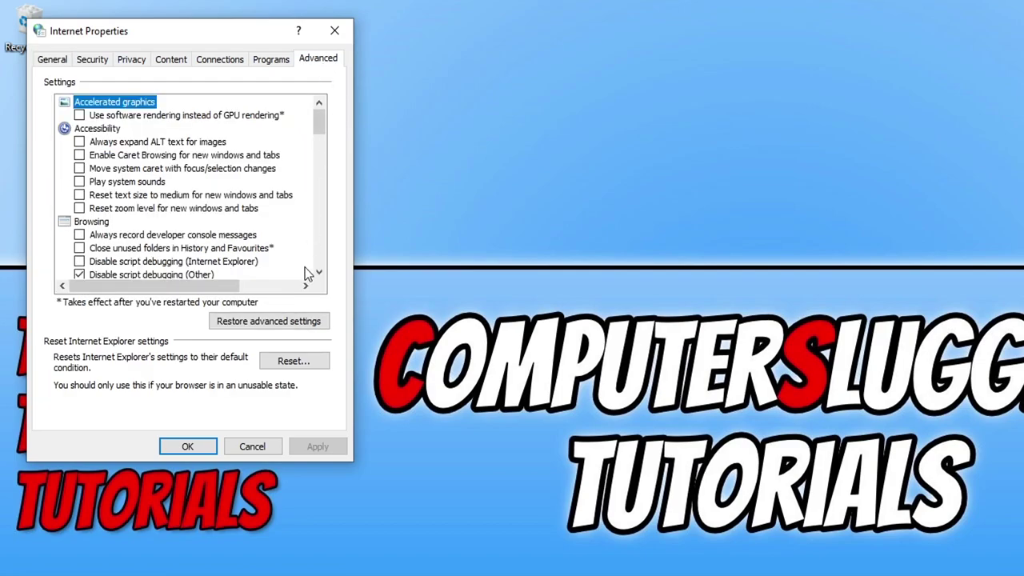
{"action": "left_click", "coordinate": [292, 362]}
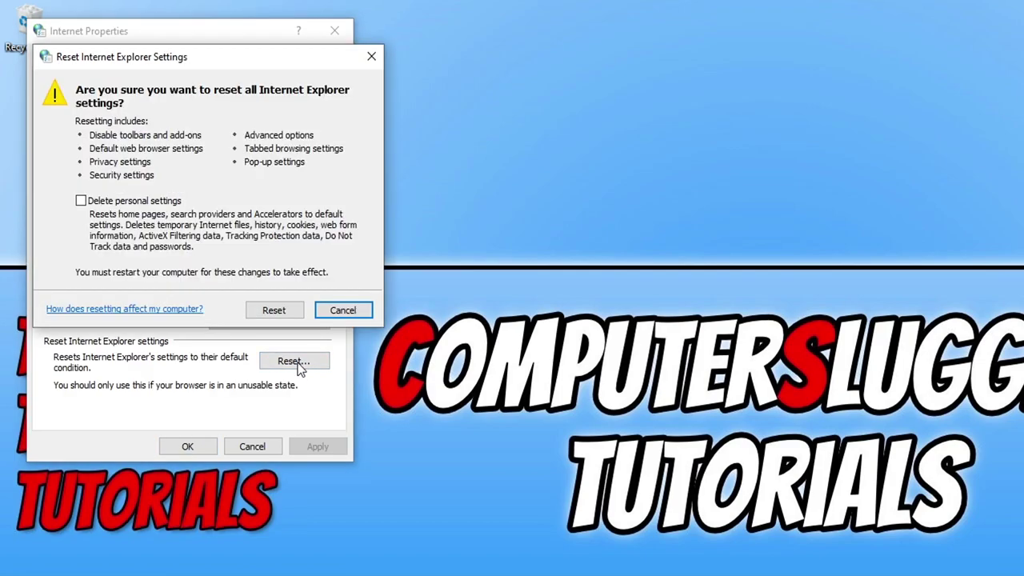
{"action": "left_click", "coordinate": [275, 312]}
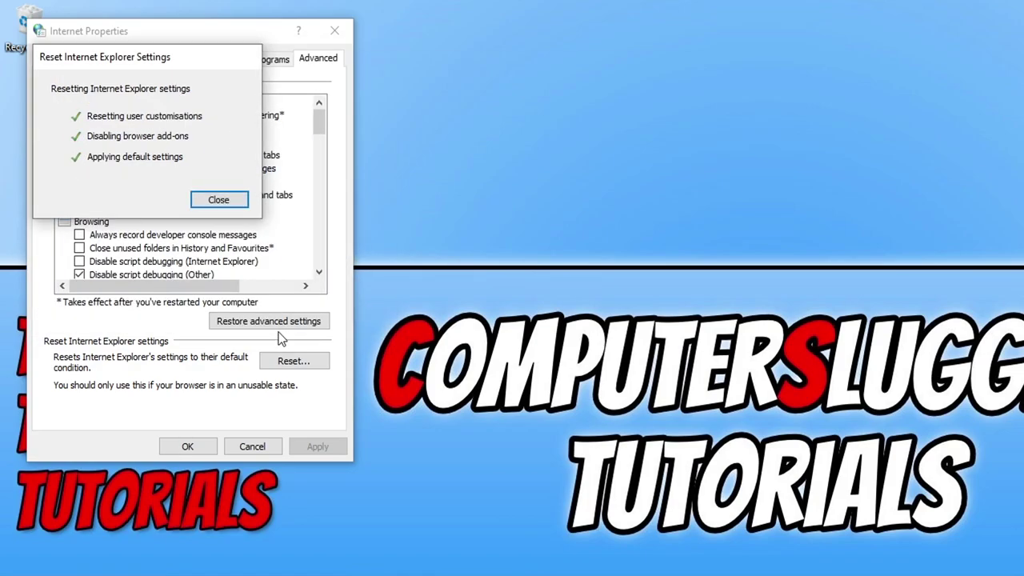
{"action": "left_click", "coordinate": [218, 199]}
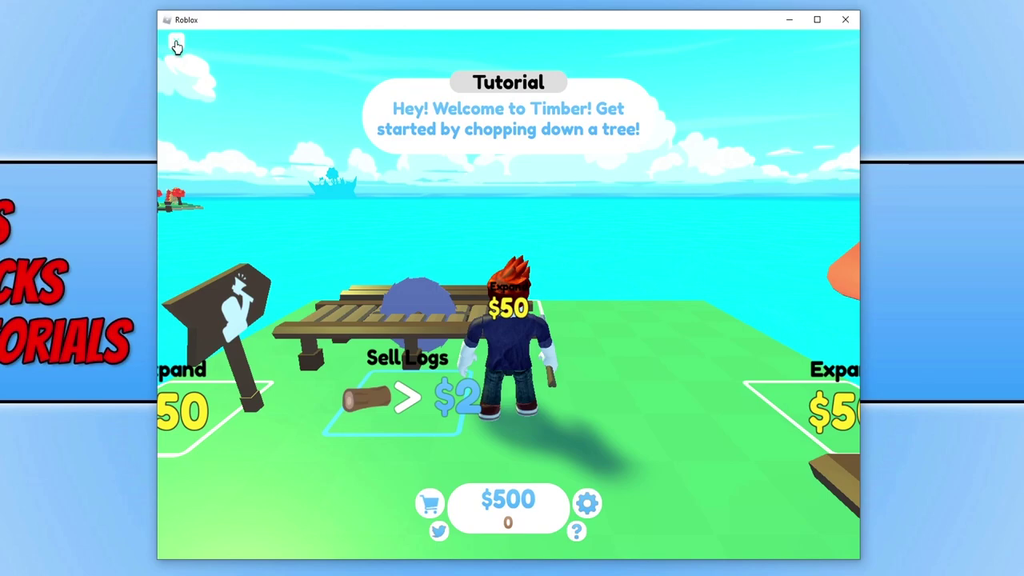
- In the running Roblox game's settings, set Graphics Mode to Manual and Graphics Quality to the lowest level
{"action": "left_click", "coordinate": [176, 45]}
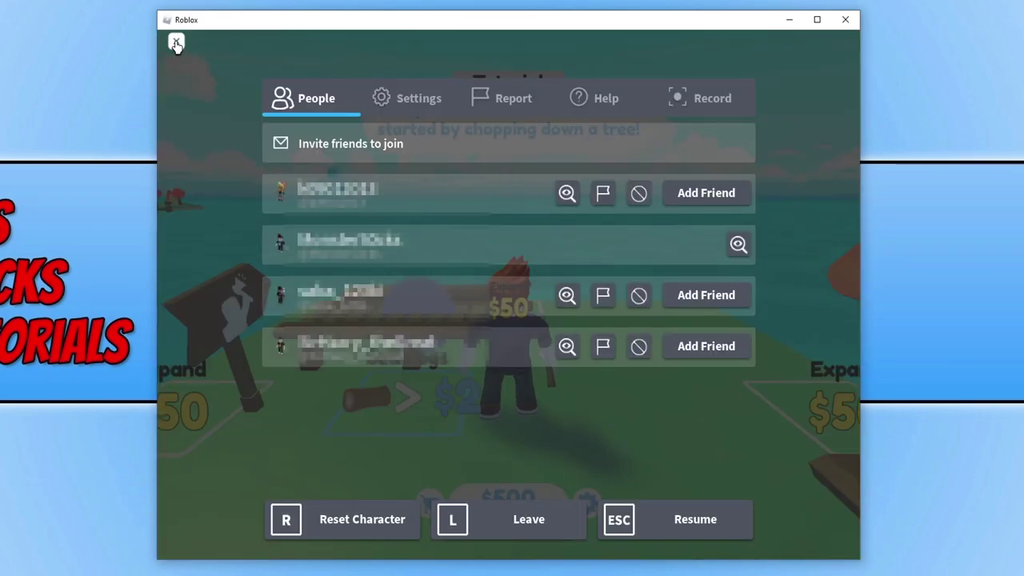
{"action": "left_click", "coordinate": [416, 110]}
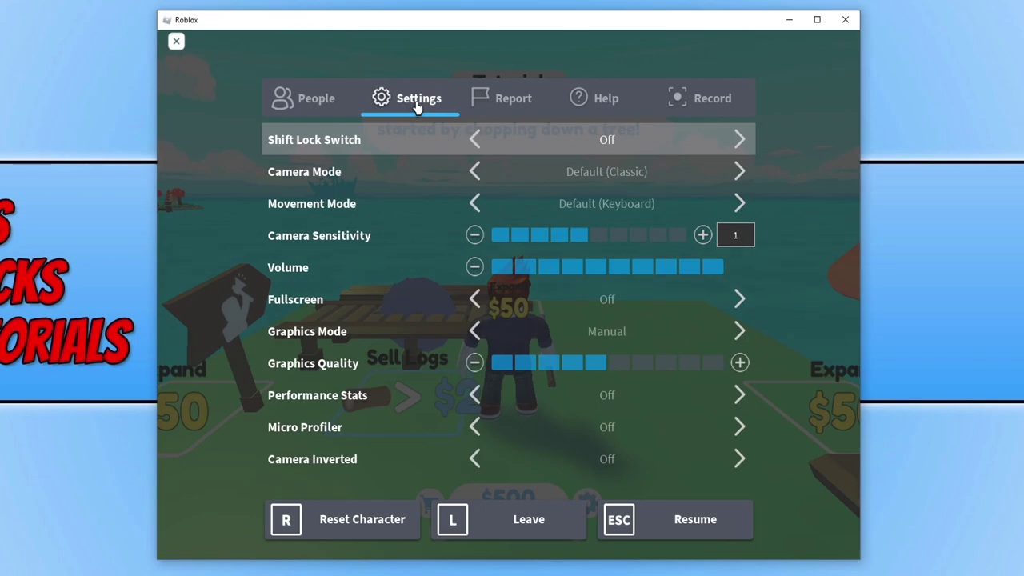
{"action": "left_click", "coordinate": [476, 332]}
{"action": "left_click", "coordinate": [476, 333]}
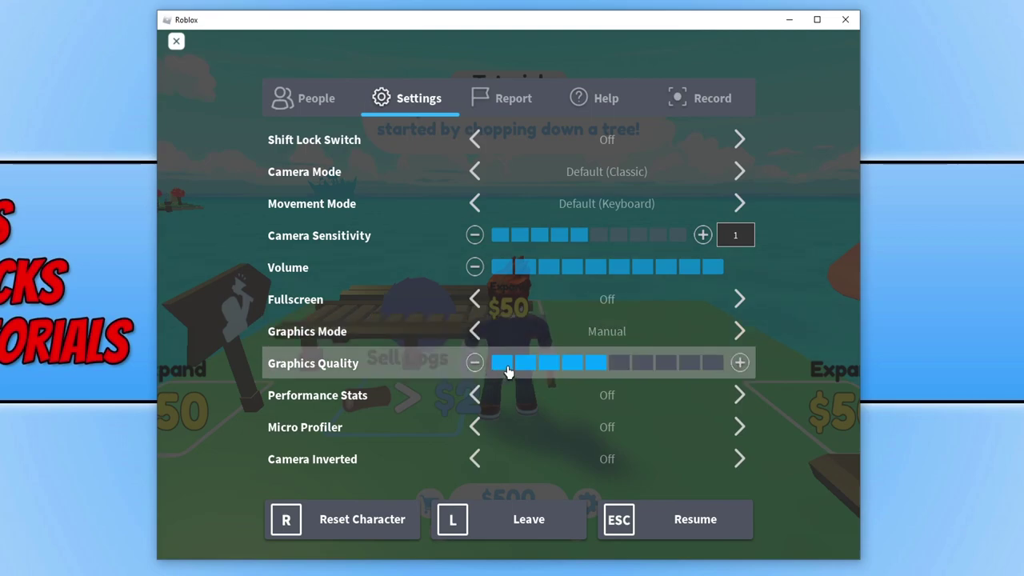
{"action": "left_click", "coordinate": [502, 364]}
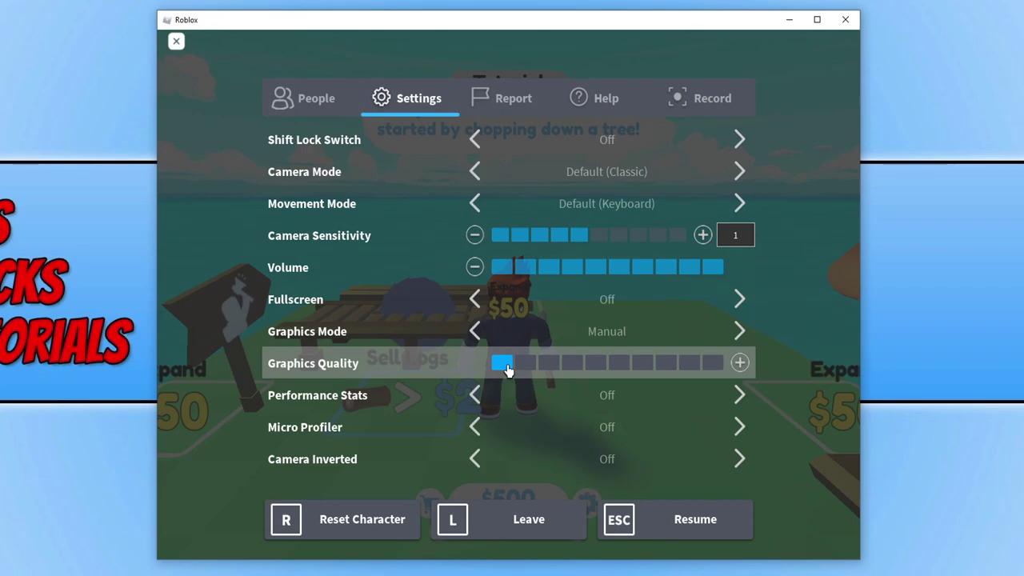
{"action": "mouse_move", "coordinate": [507, 367]}
{"action": "left_mouse_down"}
{"action": "mouse_move", "coordinate": [620, 366]}
{"action": "mouse_move", "coordinate": [502, 365]}
{"action": "left_mouse_up"}
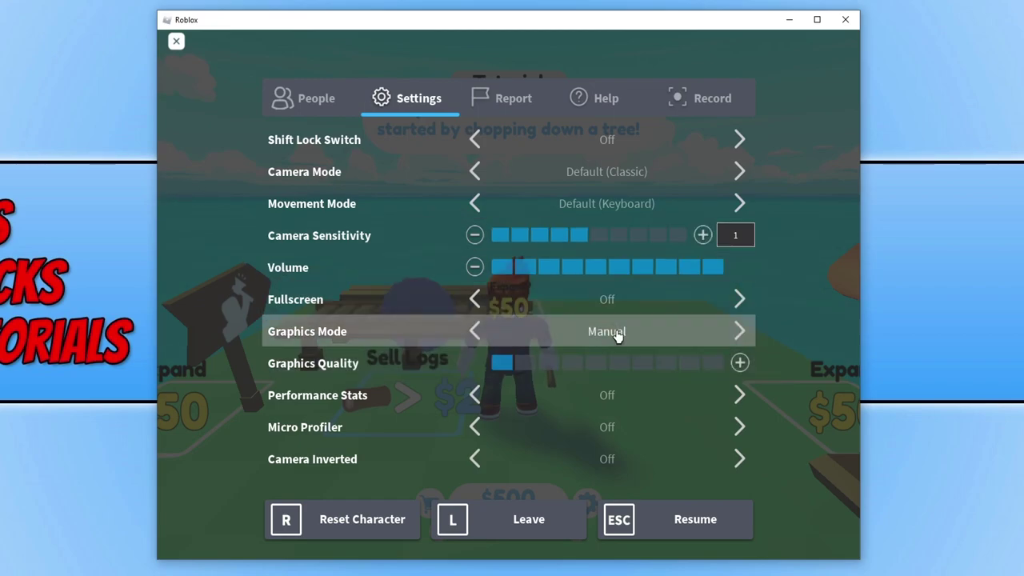
- Raise the game's Graphics Quality to six bars and reduce it again to a lower level
{"action": "left_click", "coordinate": [576, 365]}
{"action": "left_click_drag", "start_coordinate": [597, 369], "coordinate": [632, 371]}
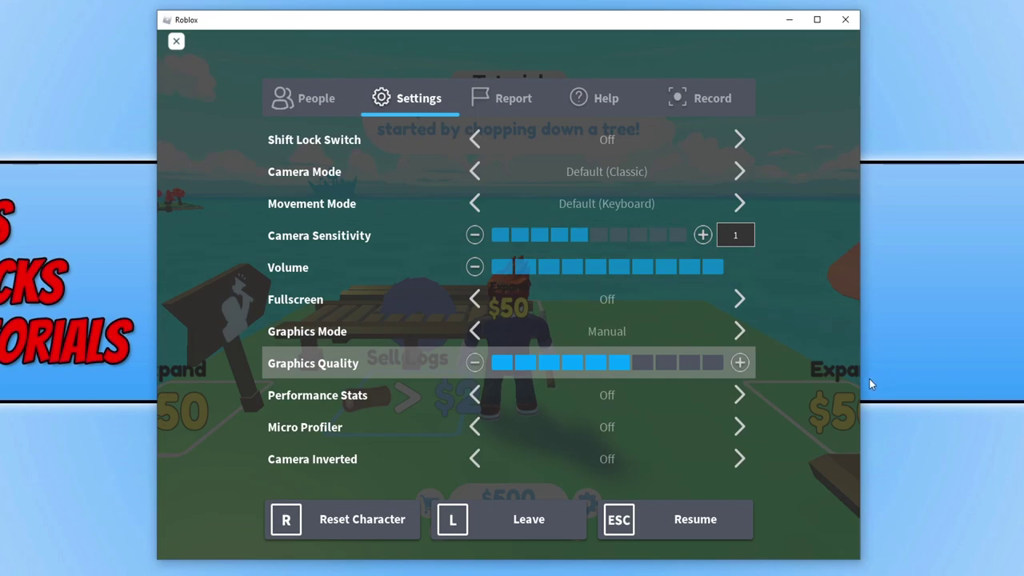
{"action": "left_click", "coordinate": [565, 366]}
{"action": "left_click", "coordinate": [557, 366]}
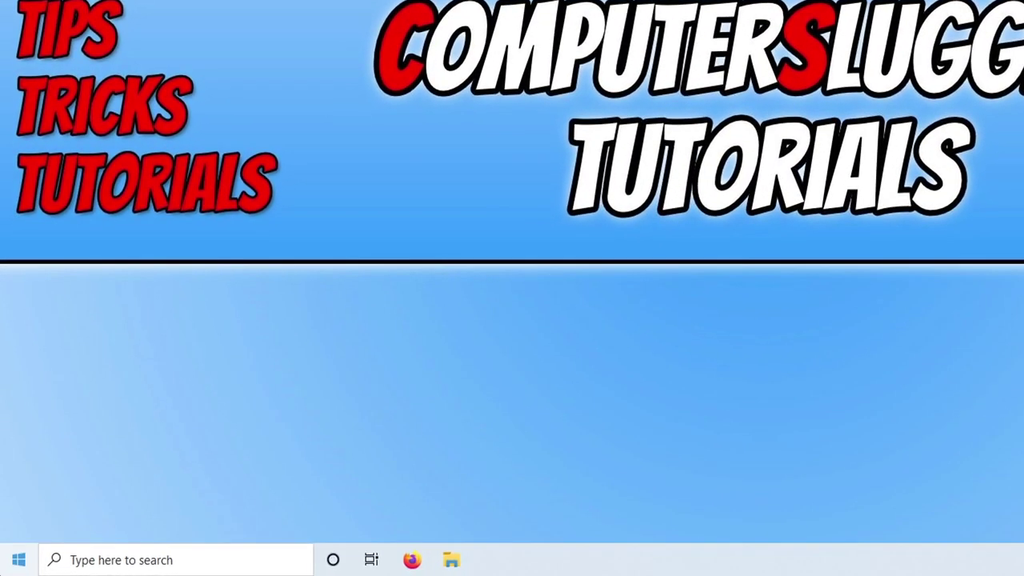
- Open the Windows Apps & features settings and filter the installed apps by "rob"
{"action": "right_click", "coordinate": [4, 572]}
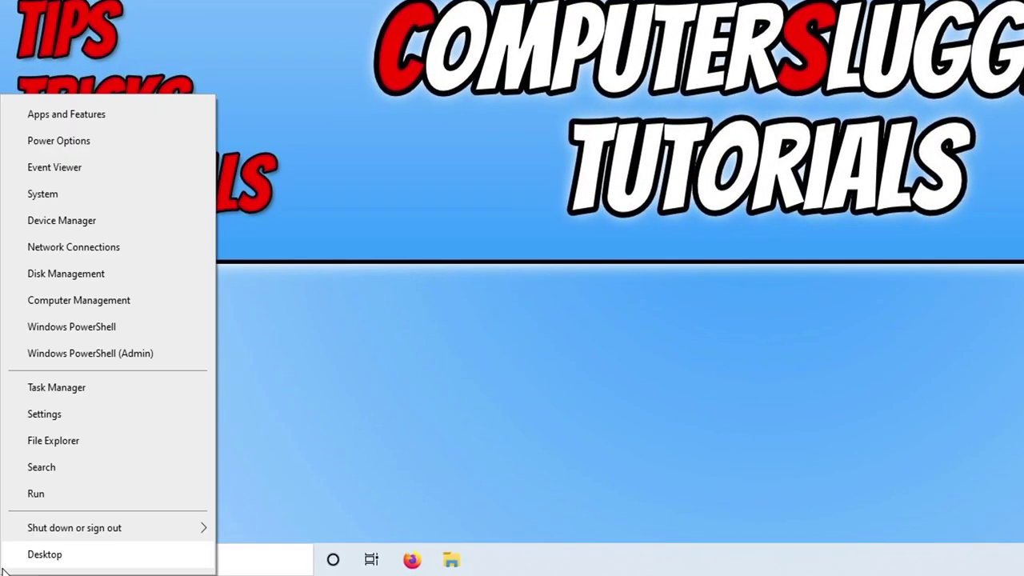
{"action": "left_click", "coordinate": [123, 113]}
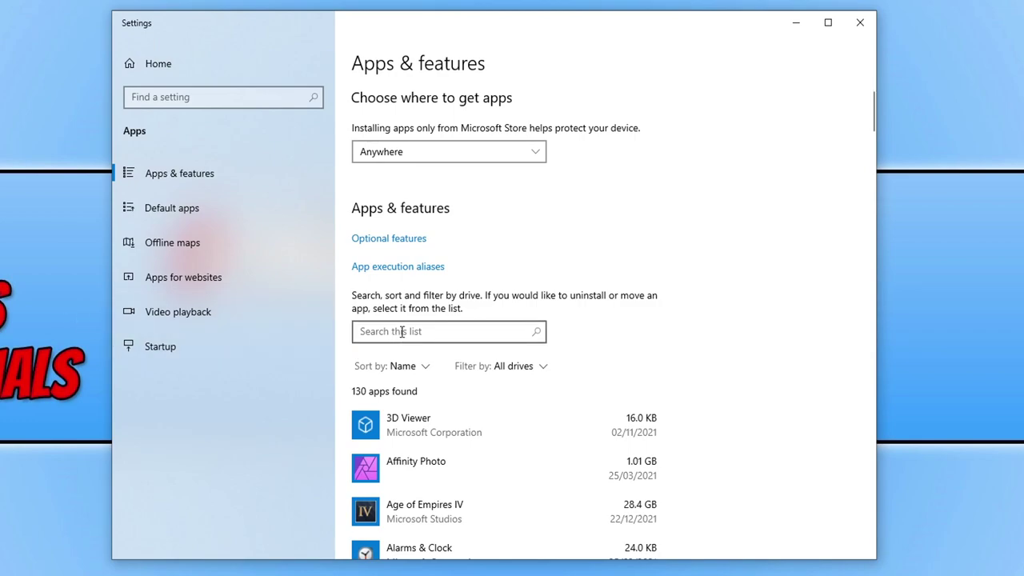
{"action": "left_click", "coordinate": [402, 331]}
{"action": "type", "text": "rob"}
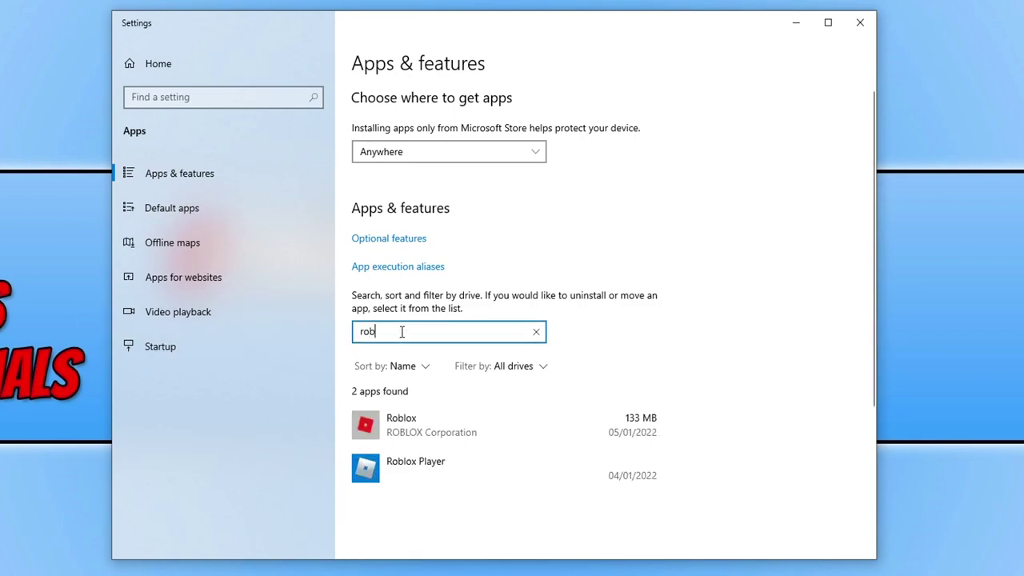
- Uninstall the Roblox app by ROBLOX Corporation from the filtered app list
{"action": "left_click", "coordinate": [486, 417]}
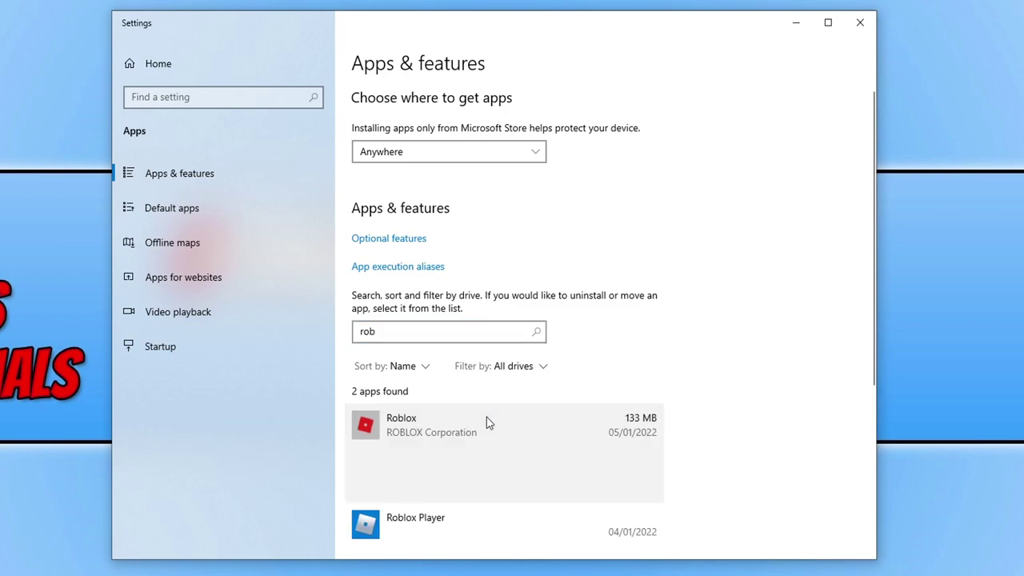
{"action": "scroll", "coordinate": [616, 387], "scroll_direction": "down", "scroll_amount": 2}
{"action": "left_click", "coordinate": [648, 405]}
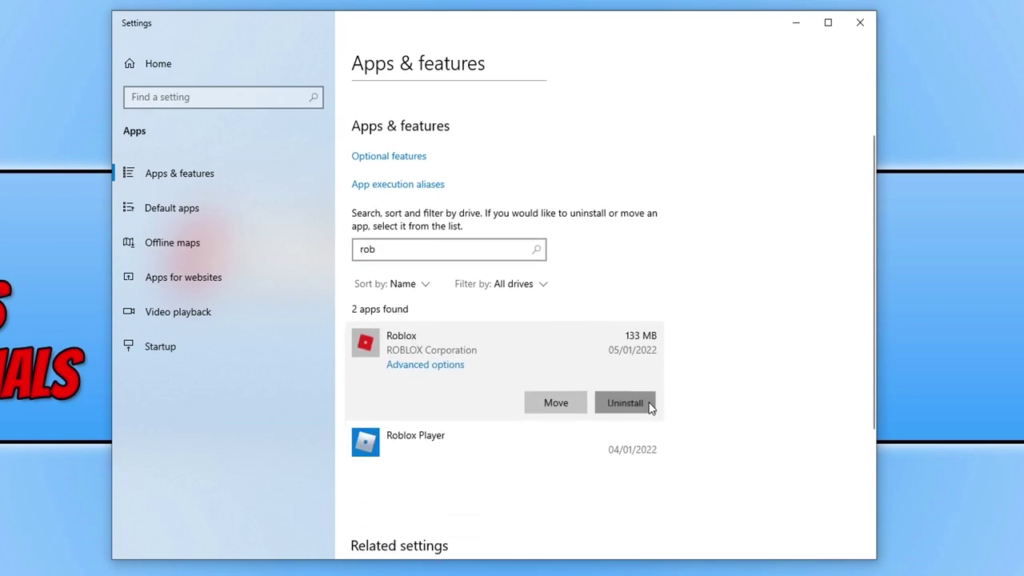
{"action": "left_click", "coordinate": [709, 368]}
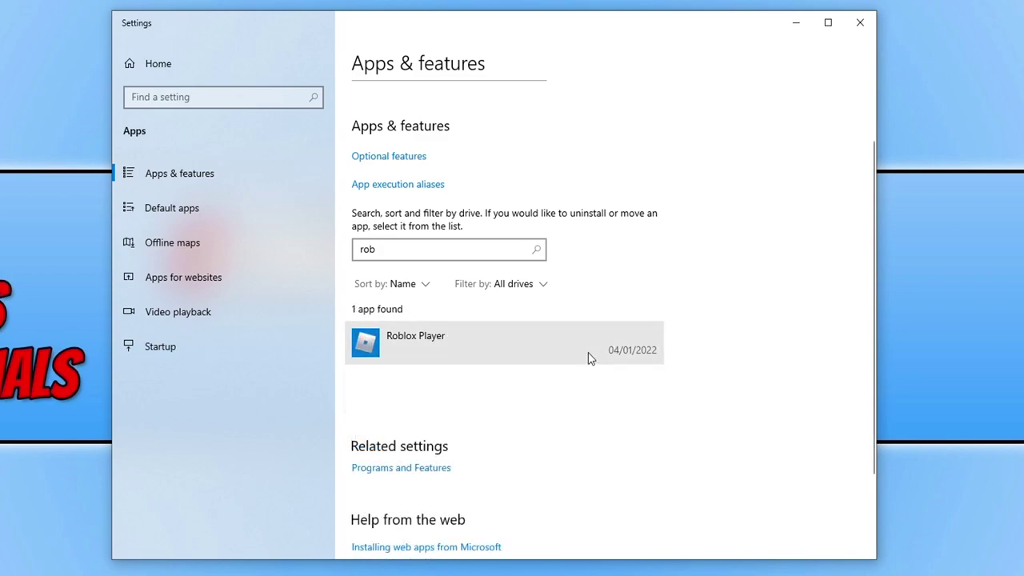
- Uninstall Roblox Player from the app list
{"action": "left_click", "coordinate": [586, 356]}
{"action": "left_click", "coordinate": [632, 391]}
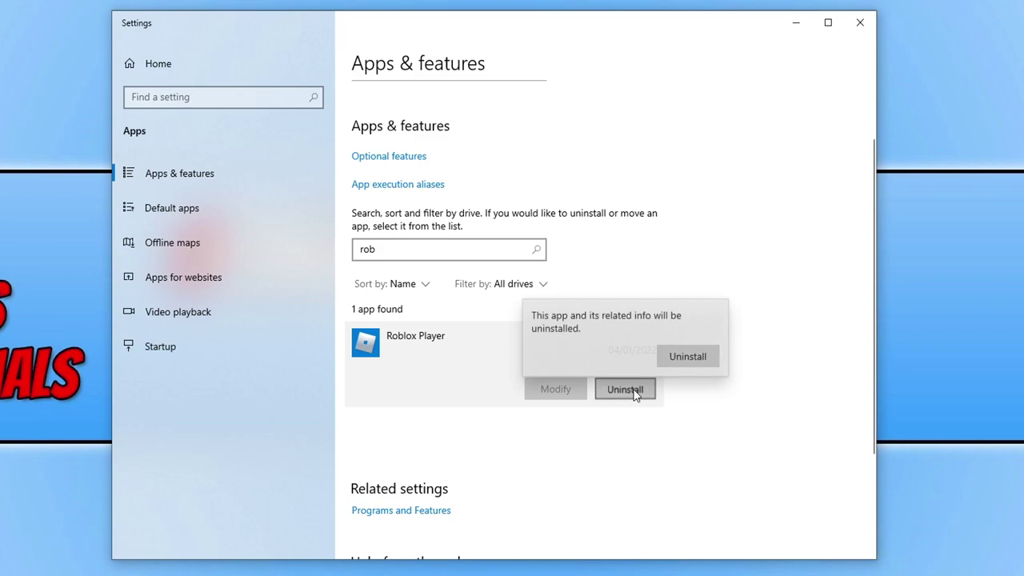
{"action": "left_click", "coordinate": [699, 354]}
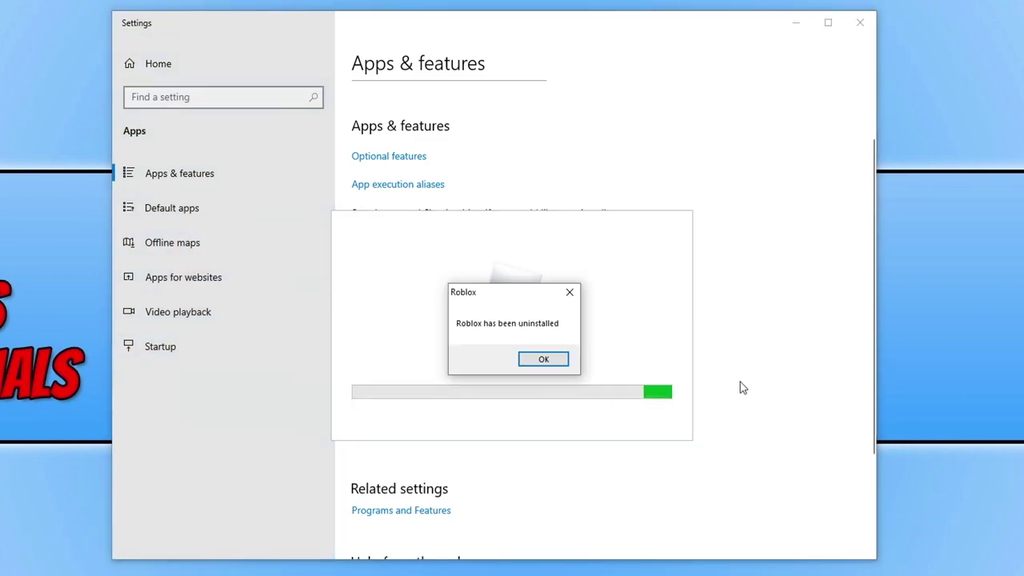
- Dismiss the Roblox uninstall notice and open the %localappdata% folder in File Explorer
{"action": "left_click", "coordinate": [553, 359]}
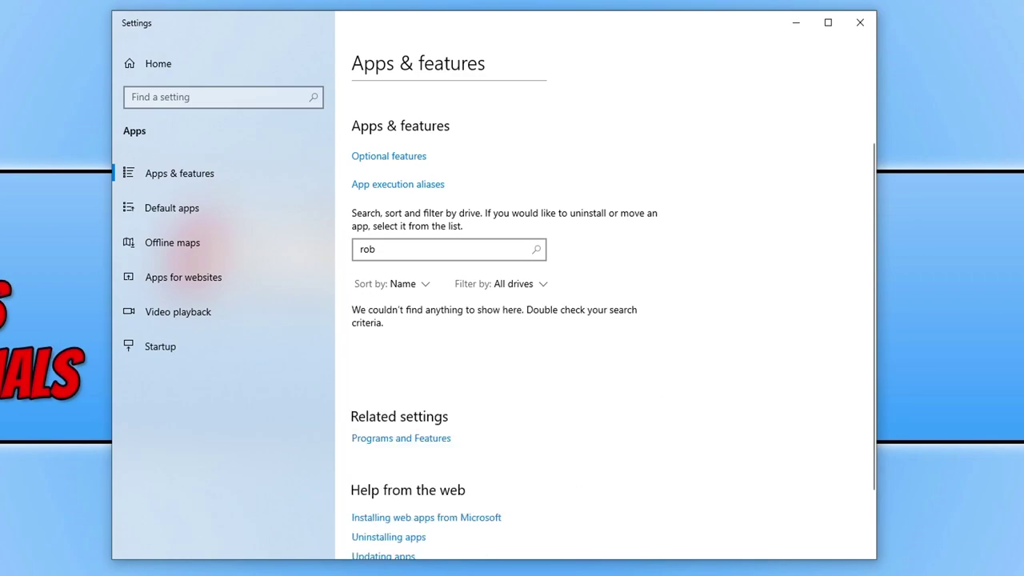
{"action": "key", "text": "super+e"}
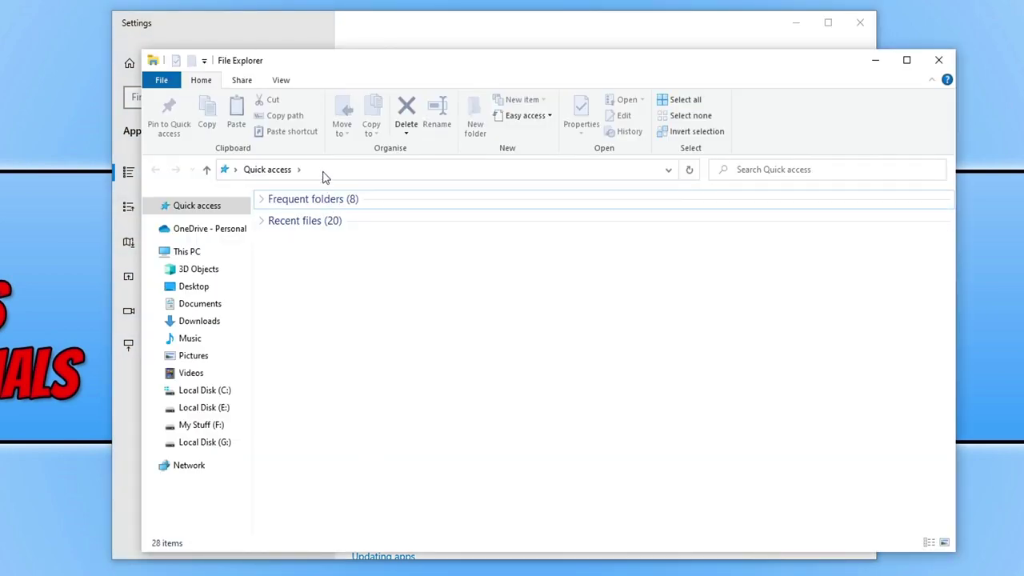
{"action": "left_click", "coordinate": [332, 172]}
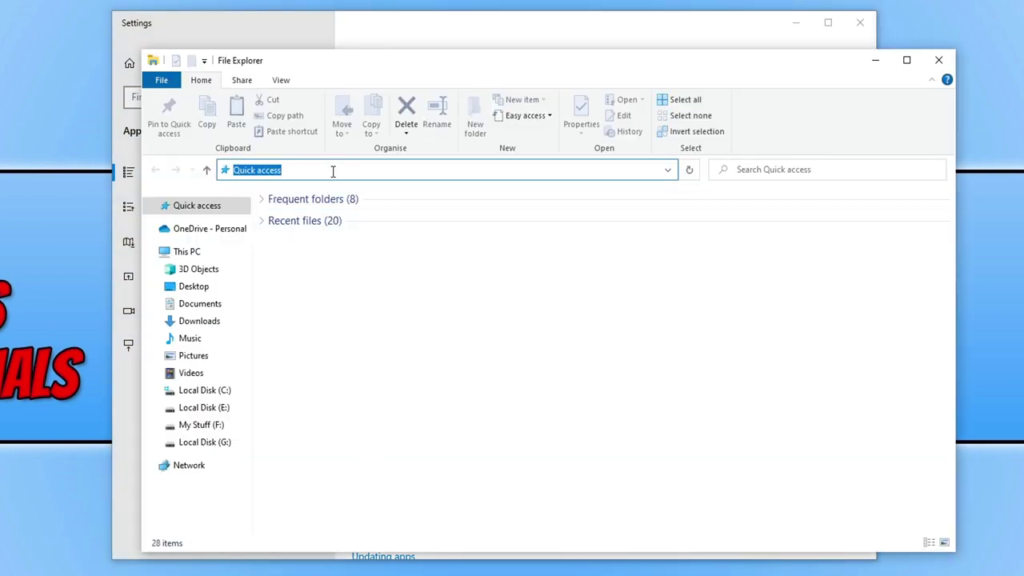
{"action": "type", "text": "%"}
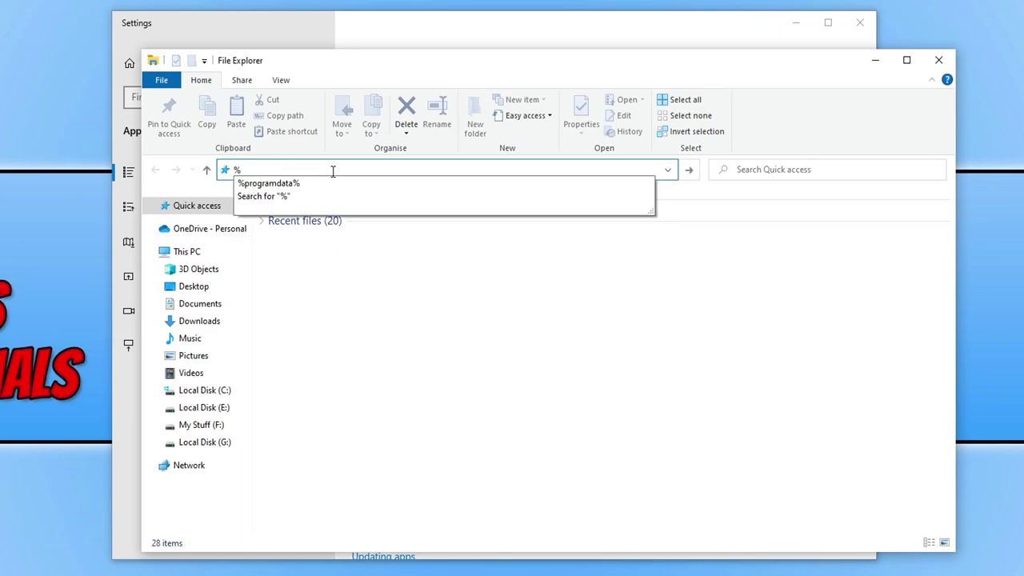
{"action": "type", "text": "localappdata%"}
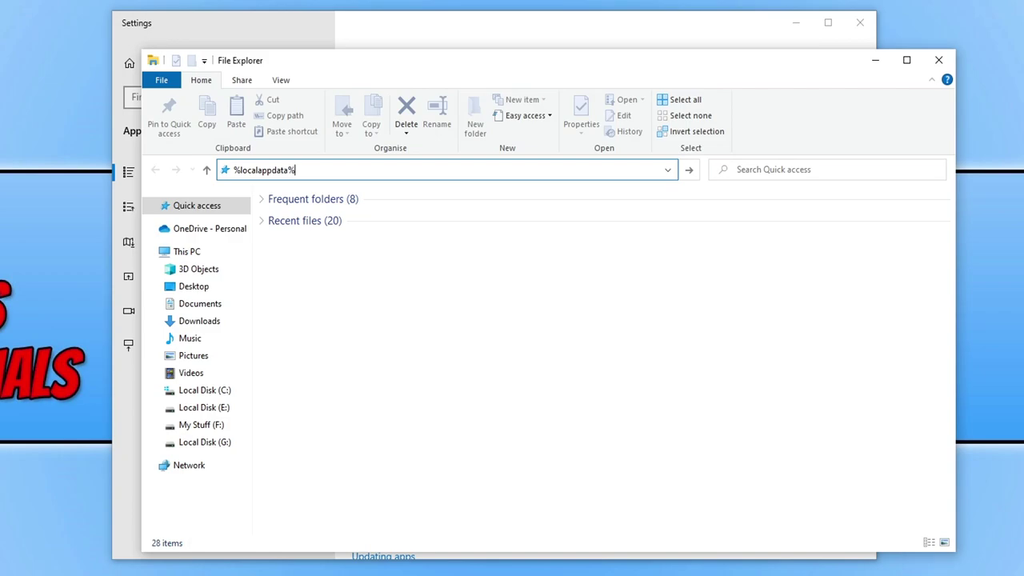
{"action": "key", "text": "Return"}
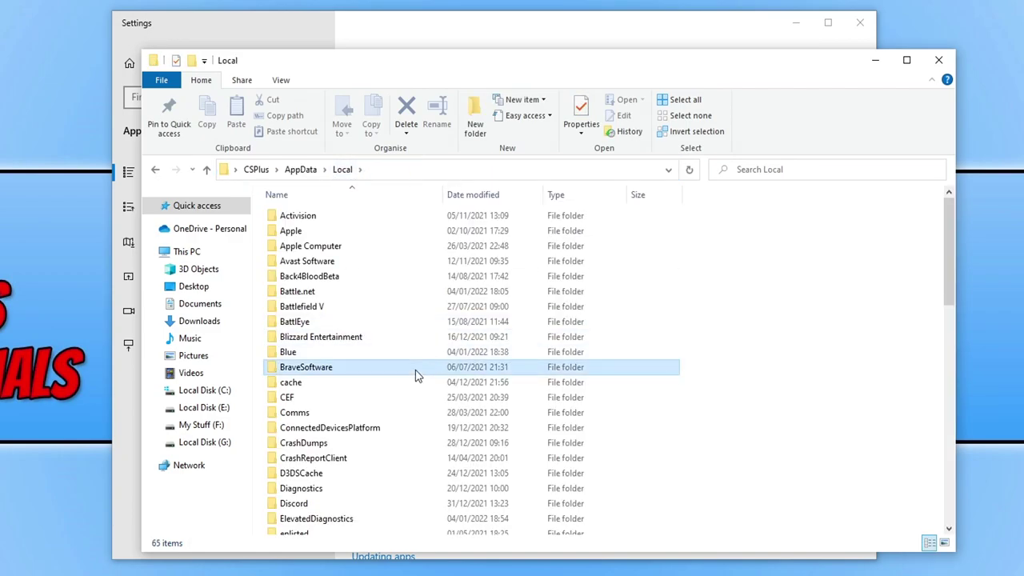
- Rename the Roblox folder in AppData Local to Robloxbackup, then close File Explorer and Settings
{"action": "type", "text": "riot"}
{"action": "left_click", "coordinate": [362, 301]}
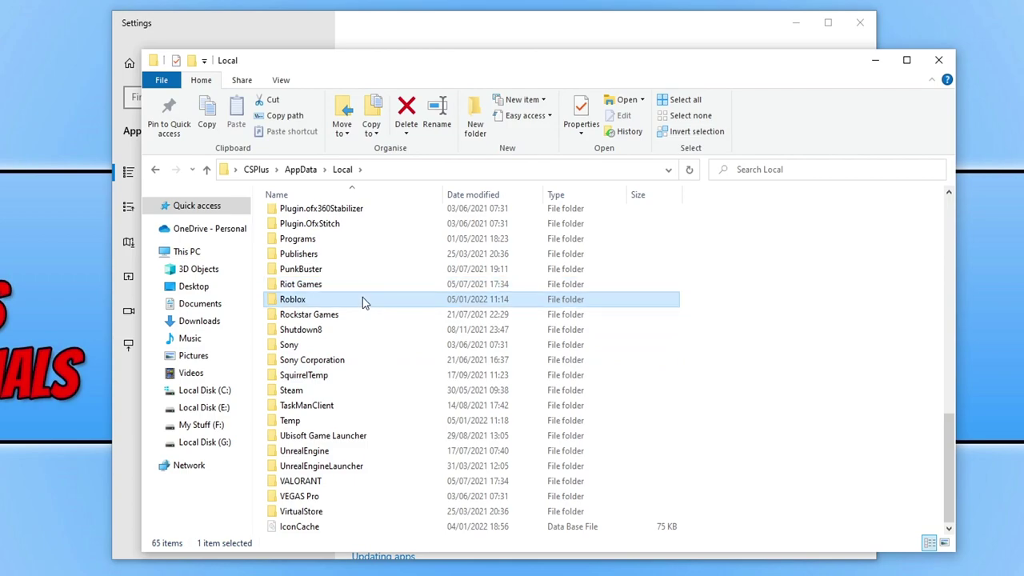
{"action": "right_click", "coordinate": [306, 302]}
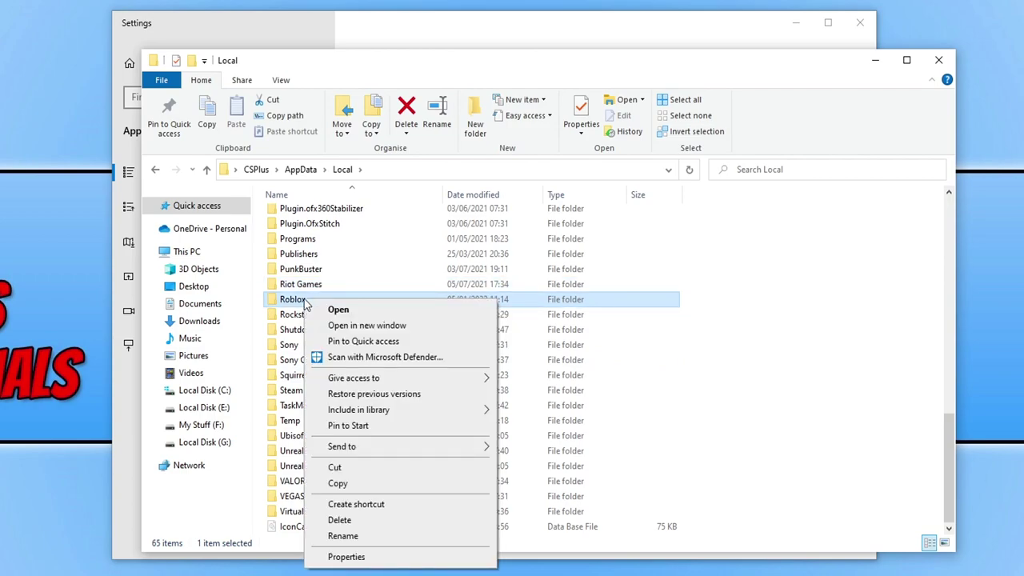
{"action": "left_click", "coordinate": [342, 536]}
{"action": "key", "text": "End"}
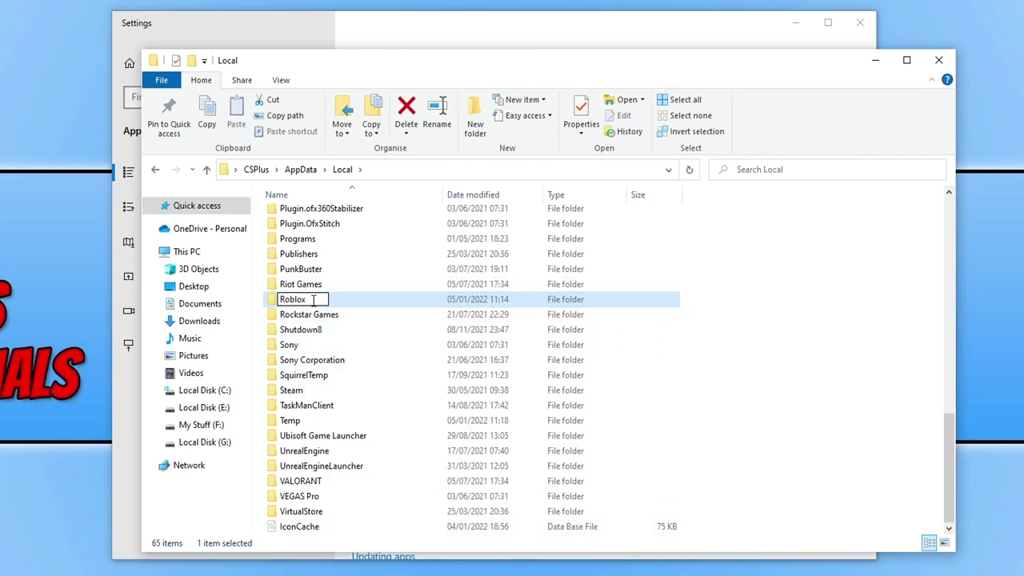
{"action": "type", "text": "backup"}
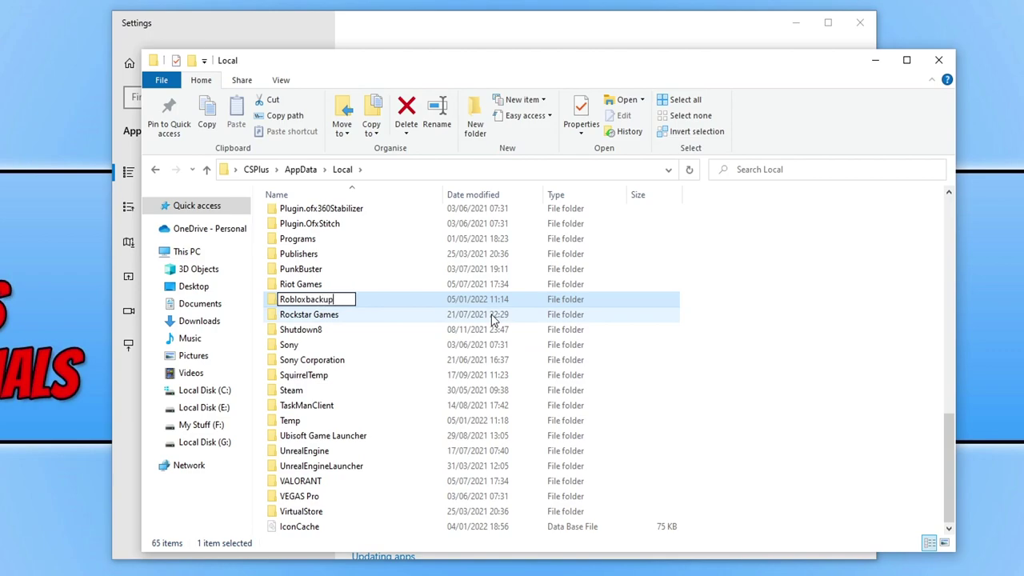
{"action": "key", "text": "Return"}
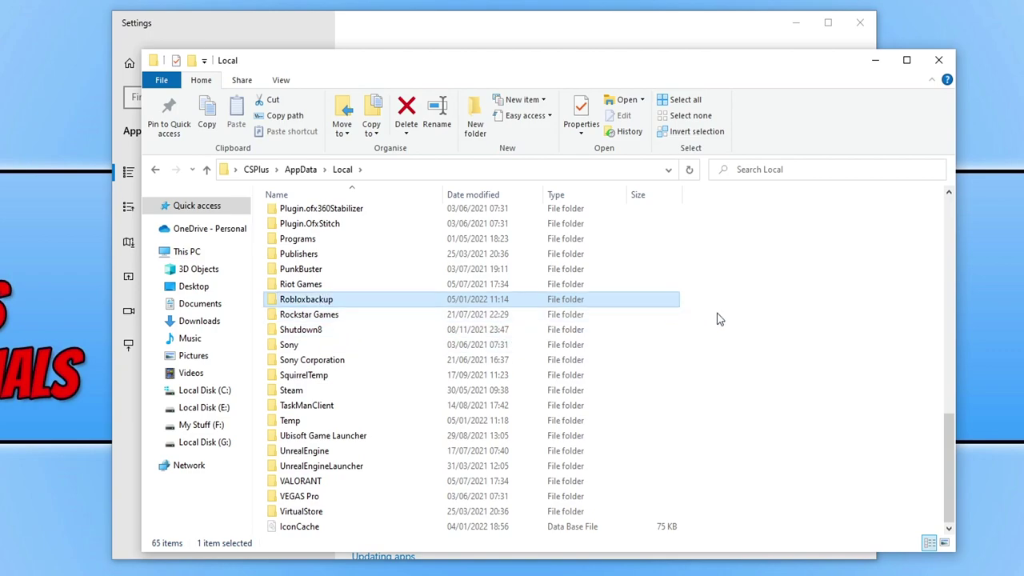
{"action": "left_click", "coordinate": [938, 61]}
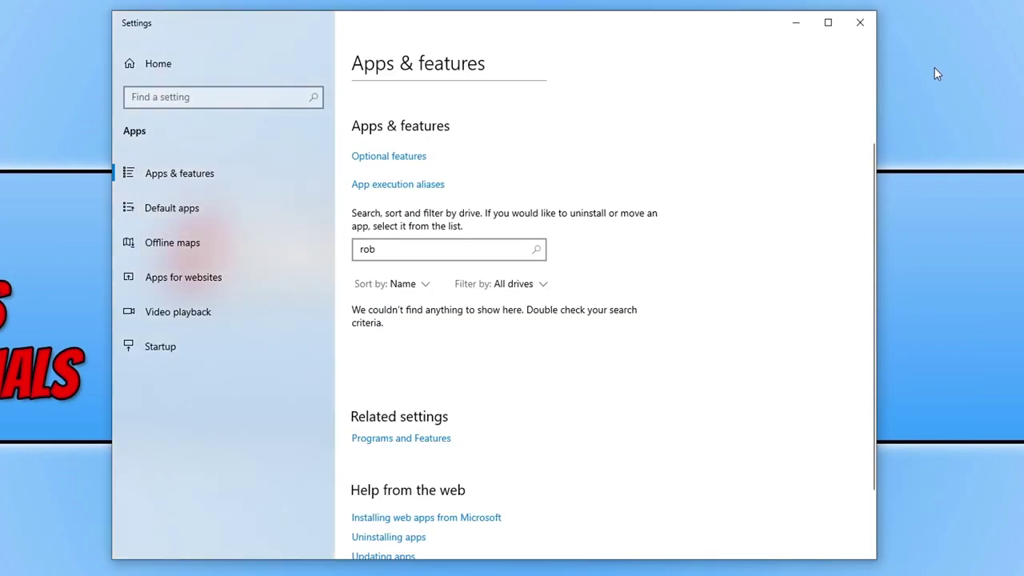
{"action": "left_click", "coordinate": [860, 23]}
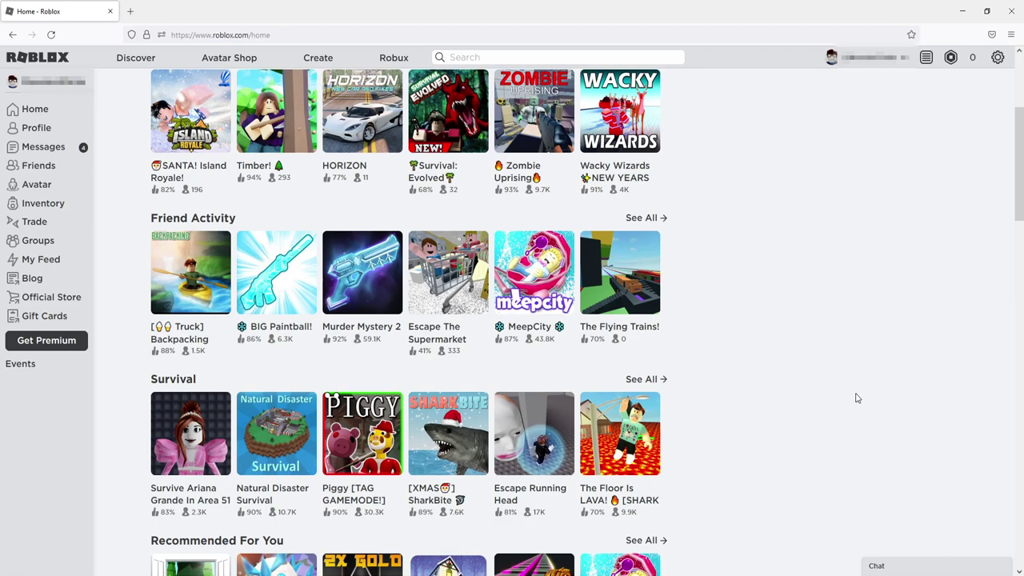
- Launch the Timber! game from the Roblox website and save the offered RobloxPlayerLauncher.exe installer
{"action": "left_click", "coordinate": [279, 103]}
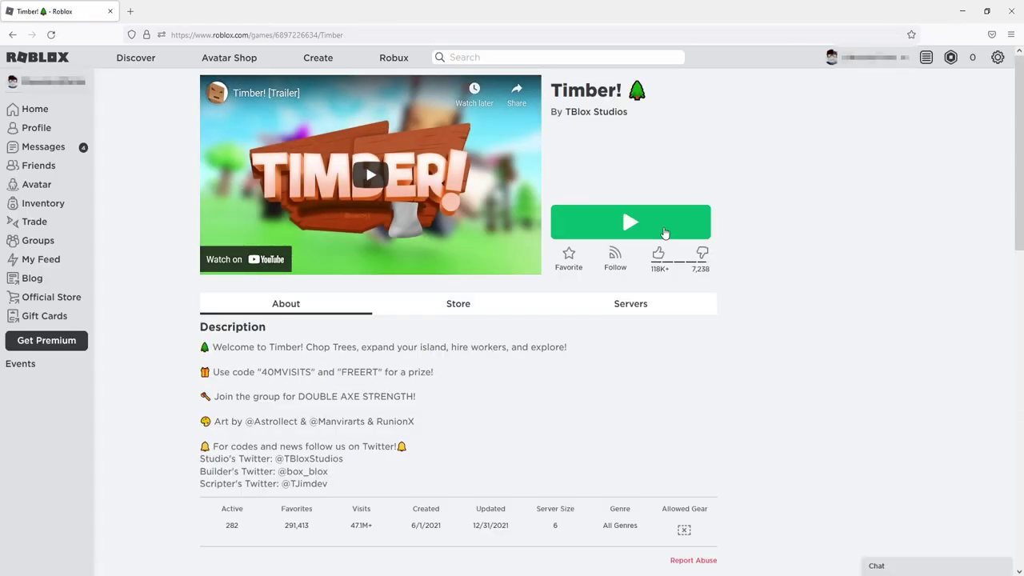
{"action": "left_click", "coordinate": [664, 231]}
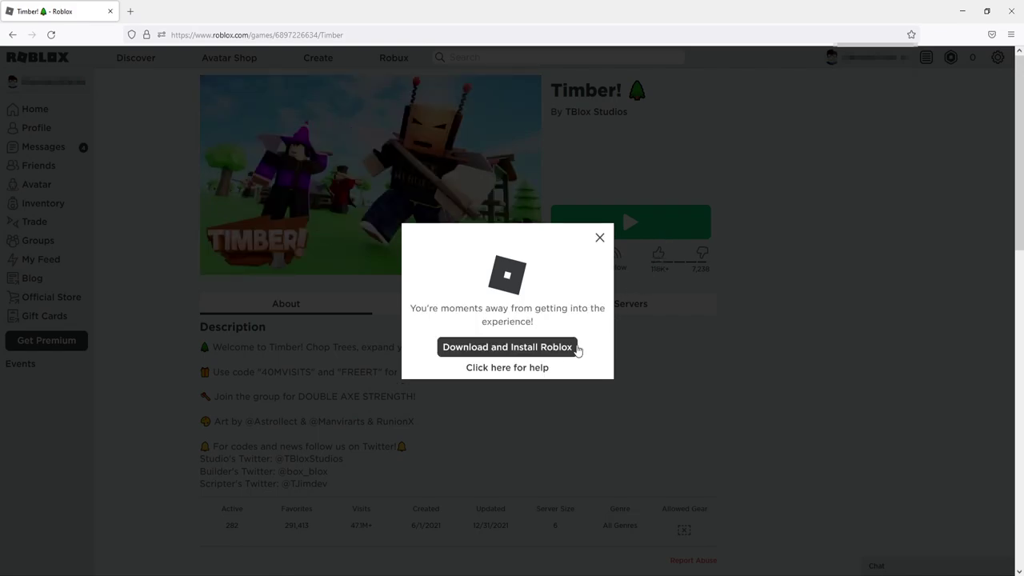
{"action": "left_click", "coordinate": [543, 352]}
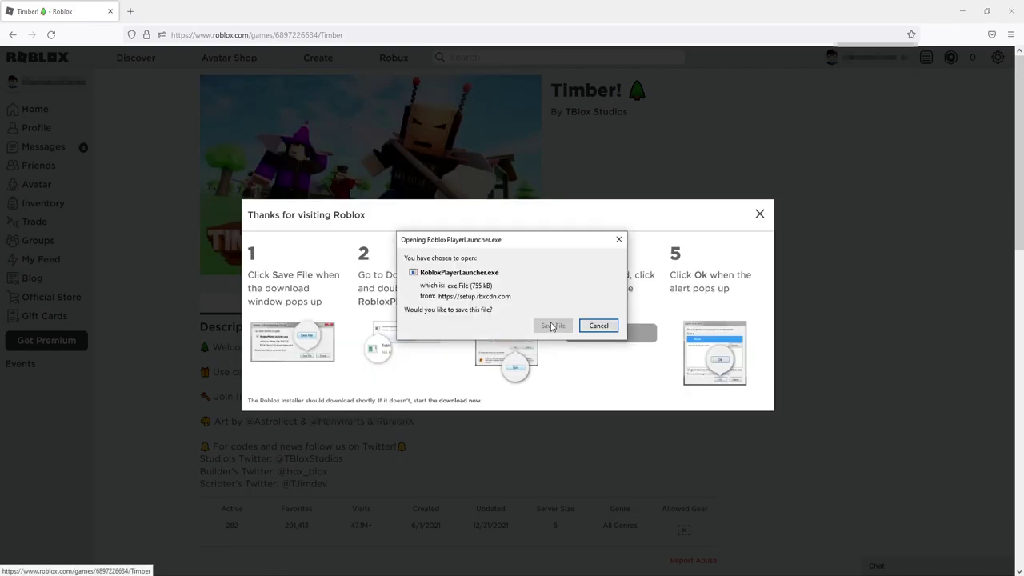
{"action": "left_click", "coordinate": [552, 328]}
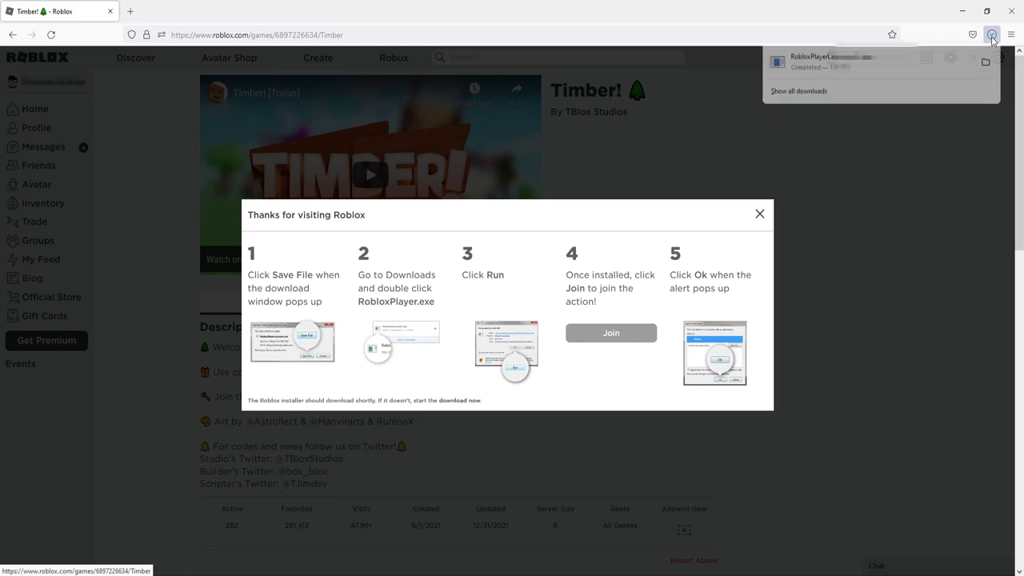
- Run the downloaded Roblox installer, finish the installation and close the install instructions on the Timber! page
{"action": "left_click", "coordinate": [874, 73]}
{"action": "left_click", "coordinate": [544, 307]}
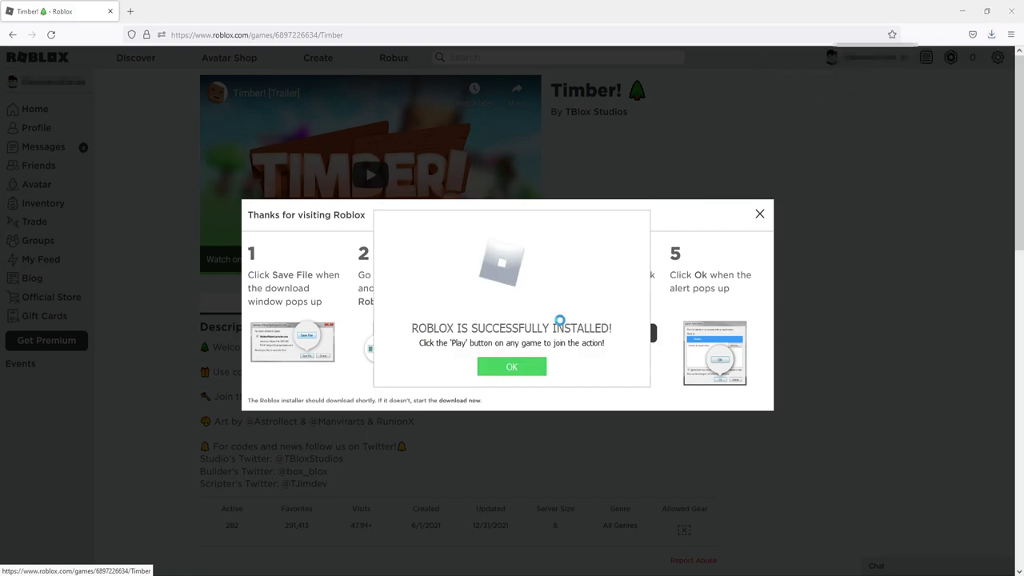
{"action": "left_click", "coordinate": [524, 370]}
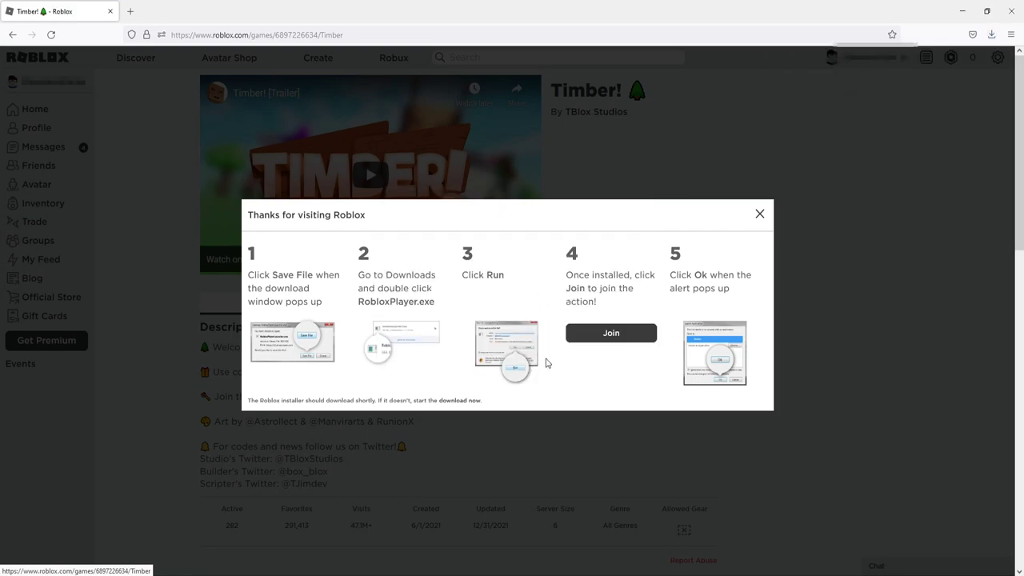
{"action": "left_click", "coordinate": [759, 216]}
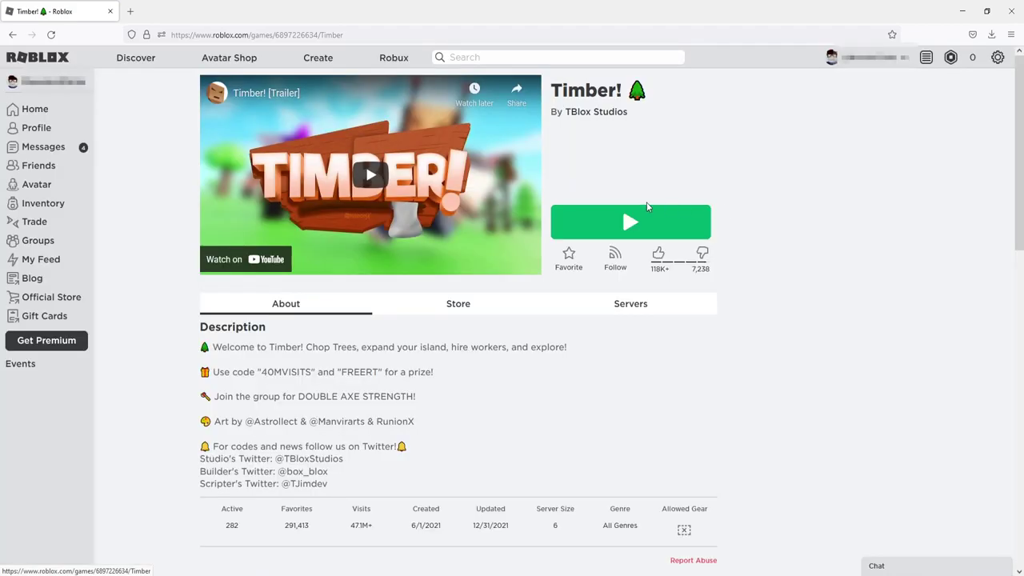